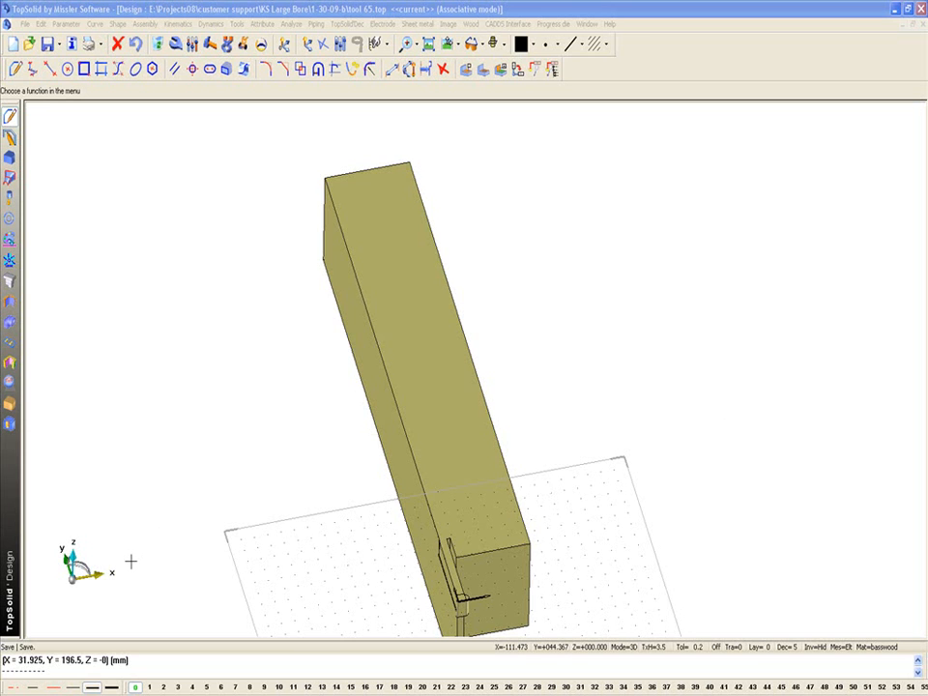
Launch the TopTool application belonging to TopSolid 2008
key("super")
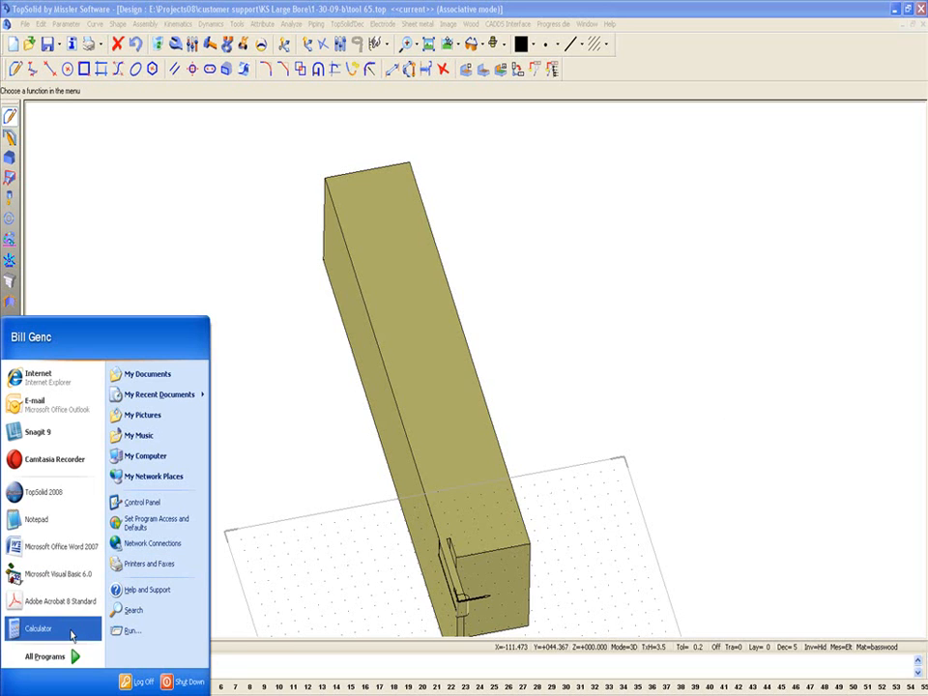
mouse_move(73, 656)
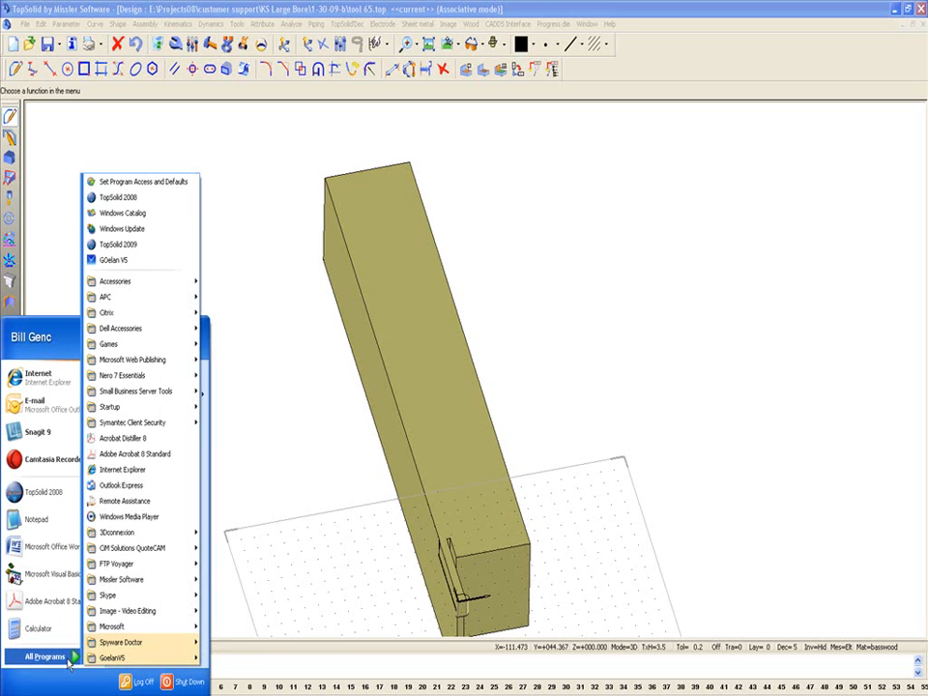
mouse_move(136, 579)
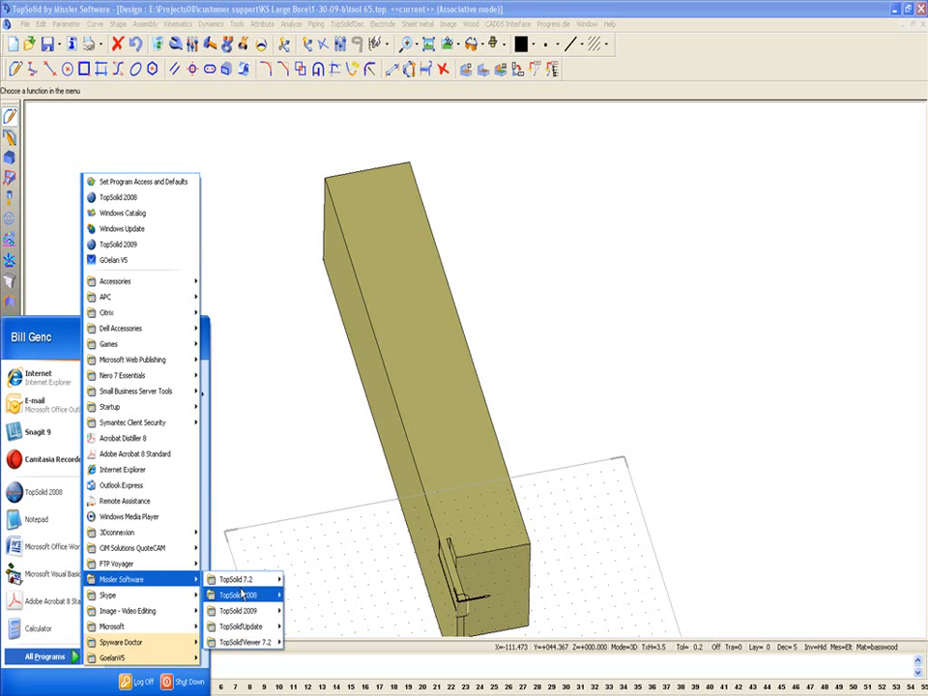
mouse_move(253, 595)
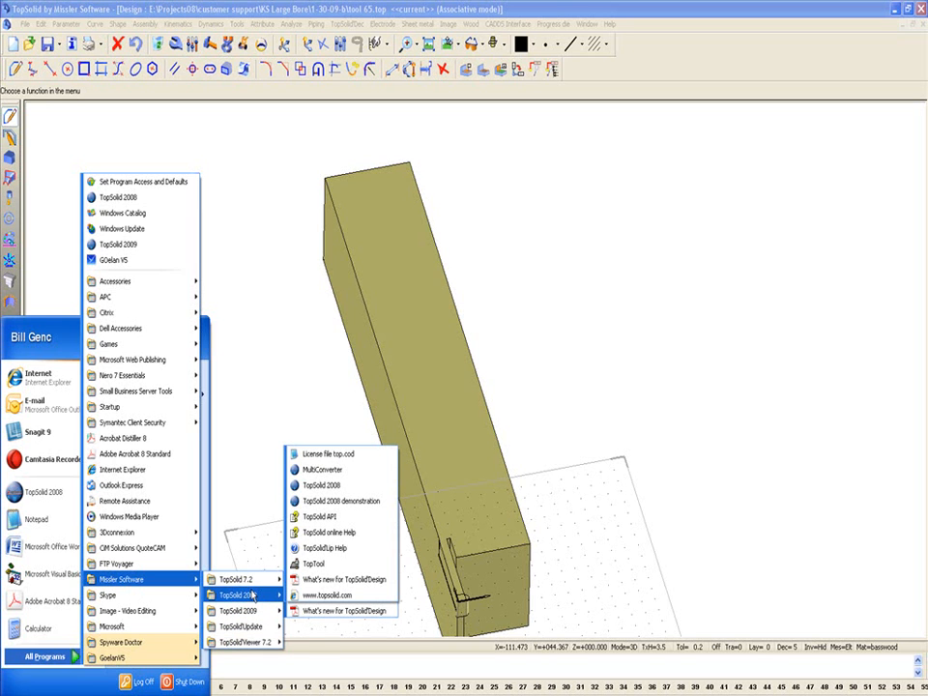
left_click(324, 565)
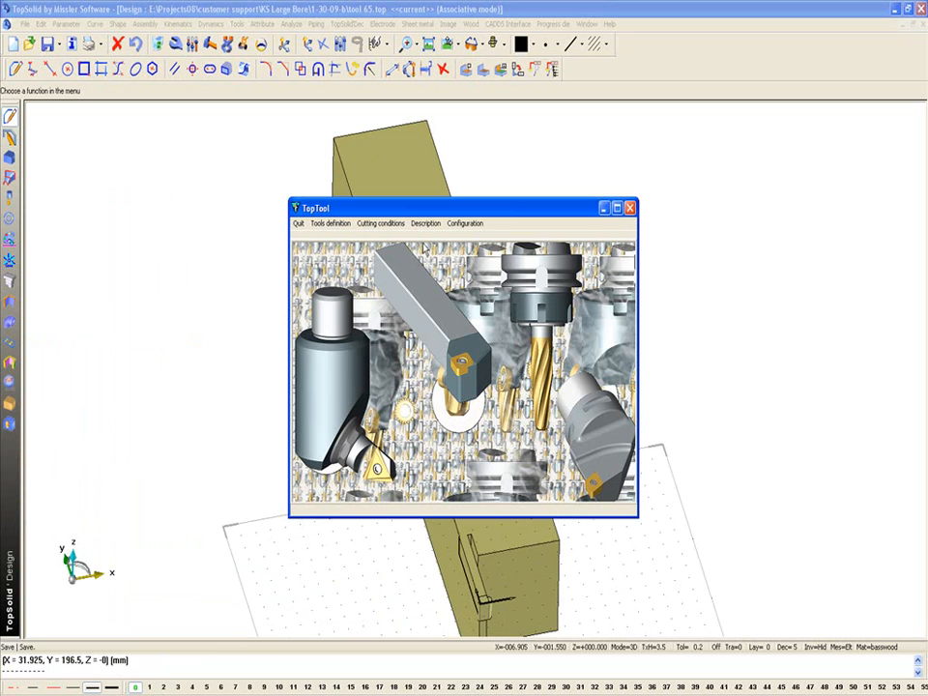
Open the single-tool definitions for the external groove tool type in the groove tool family
left_click(331, 224)
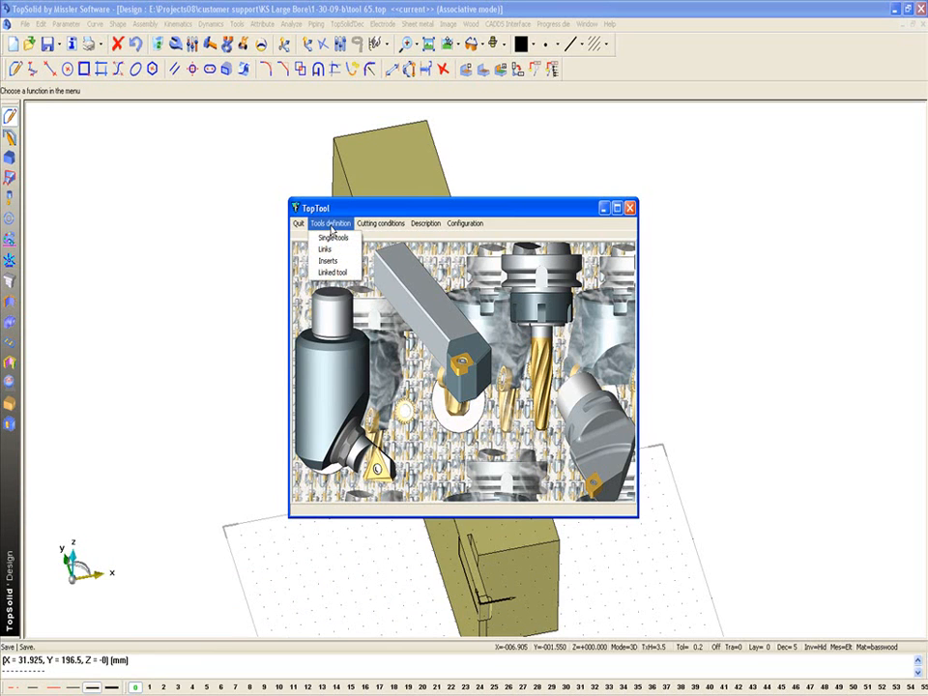
left_click(335, 238)
left_click(337, 243)
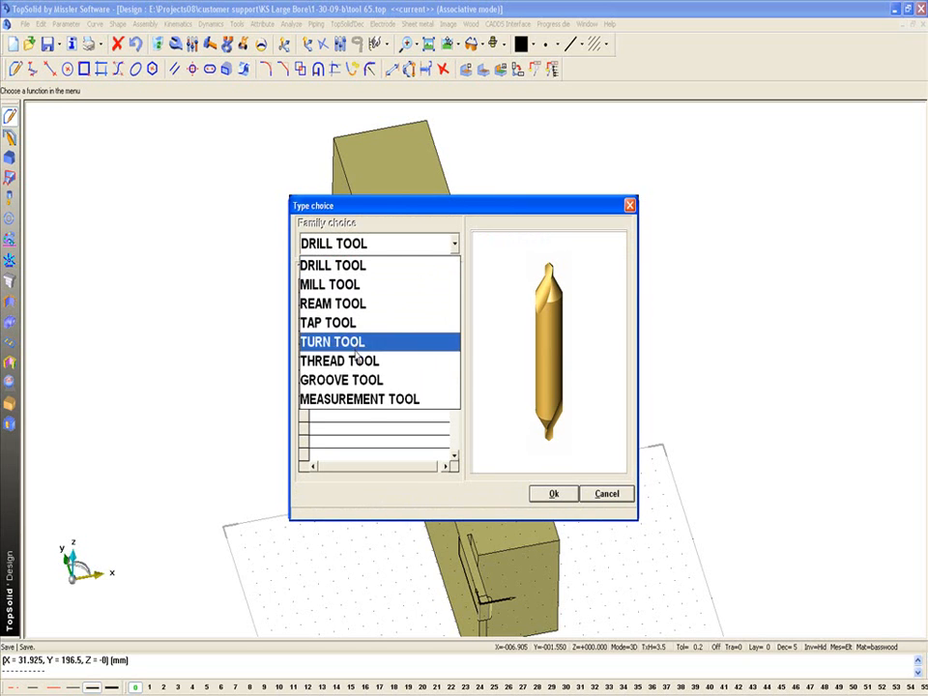
left_click(359, 388)
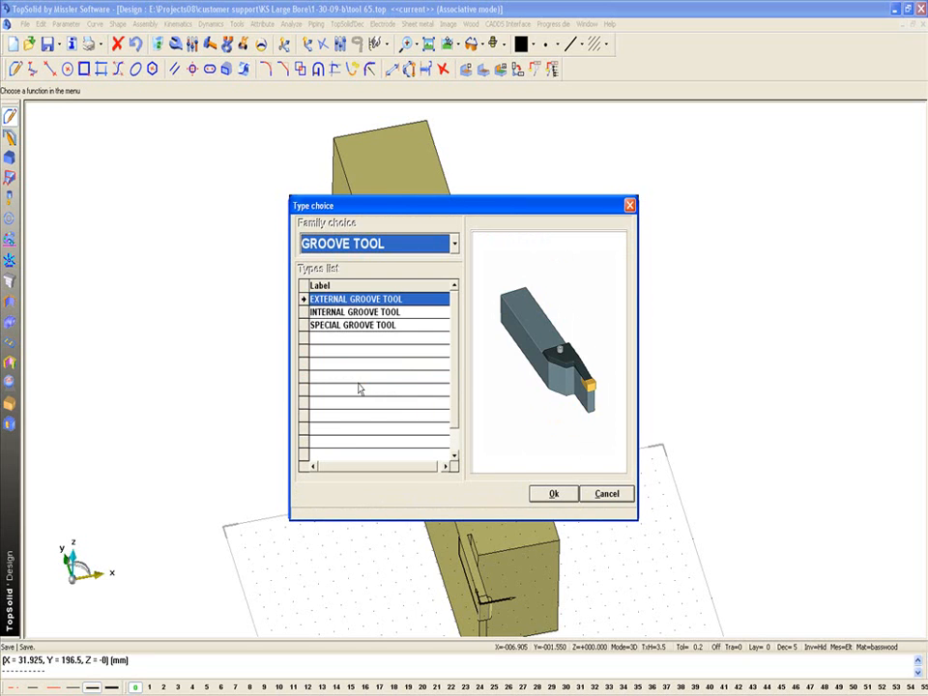
double_click(335, 302)
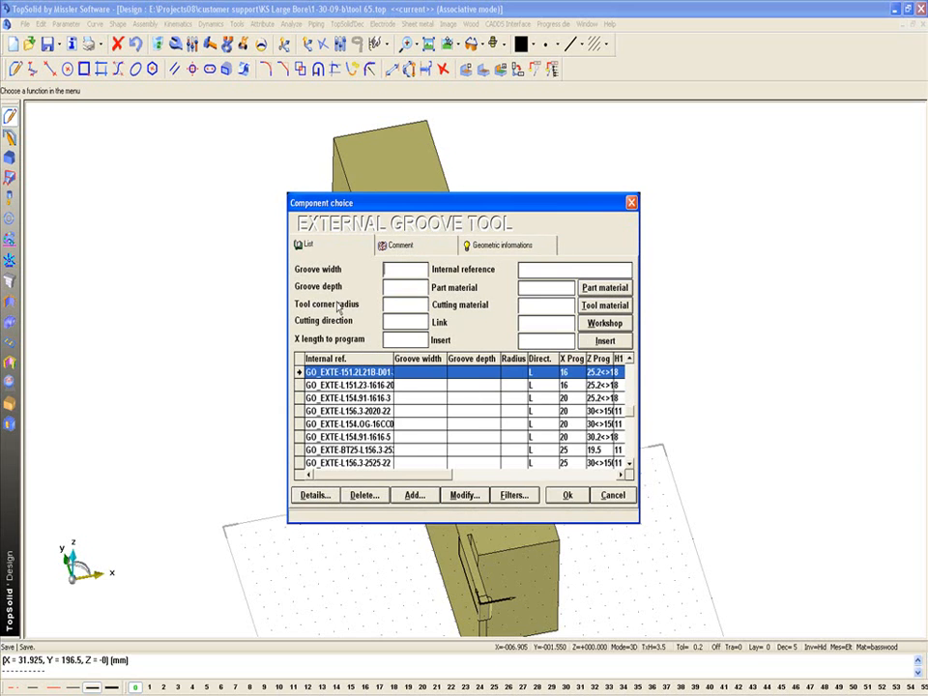
Start a new external groove tool and enter the owner's first name followed by "Special Groove Tool" as its internal reference
left_click(418, 496)
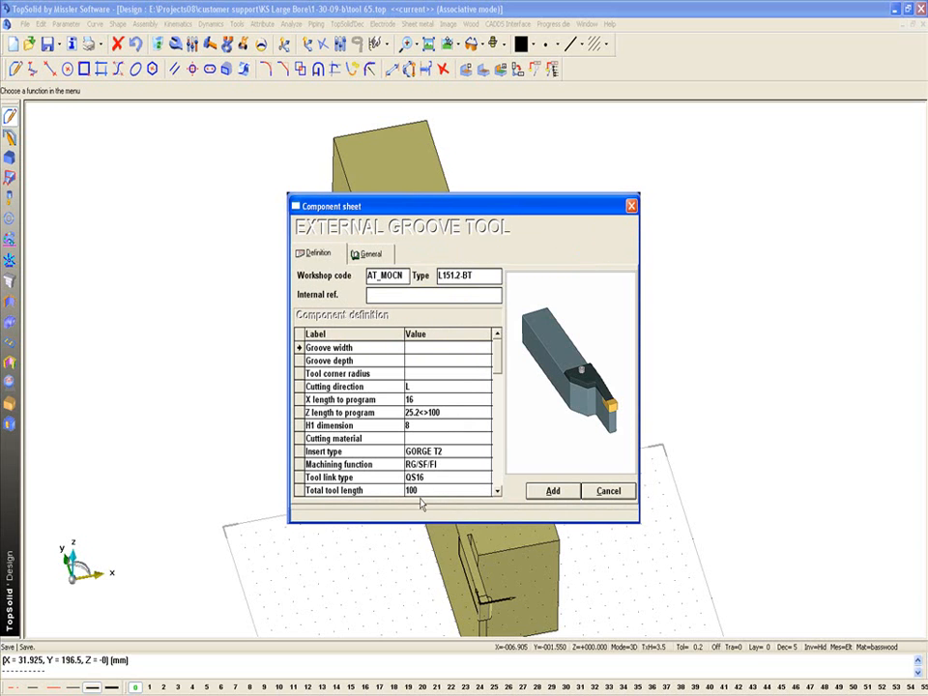
type("Bill's Specie")
type("l Groove Tool")
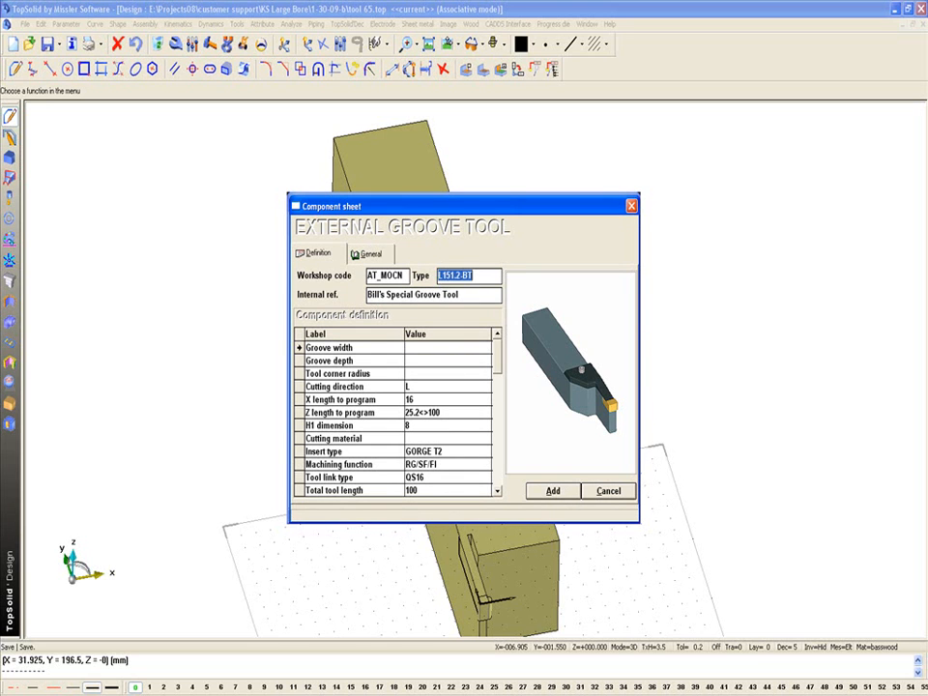
Set the groove width to 2.85, the groove depth to 10 and the tool corner radius to 0
left_click(410, 347)
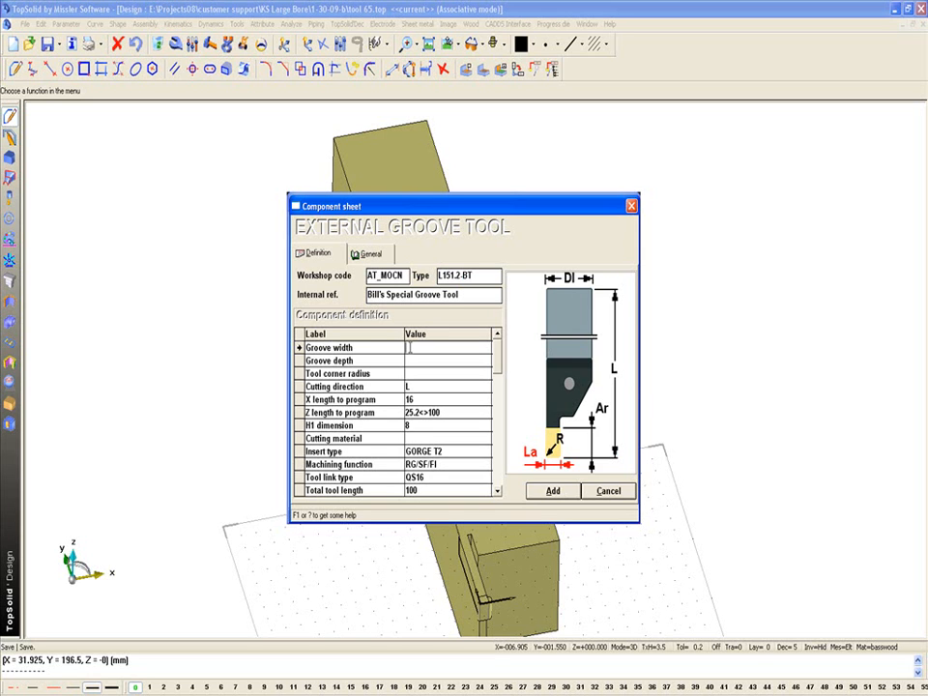
type("2.85")
key("Return")
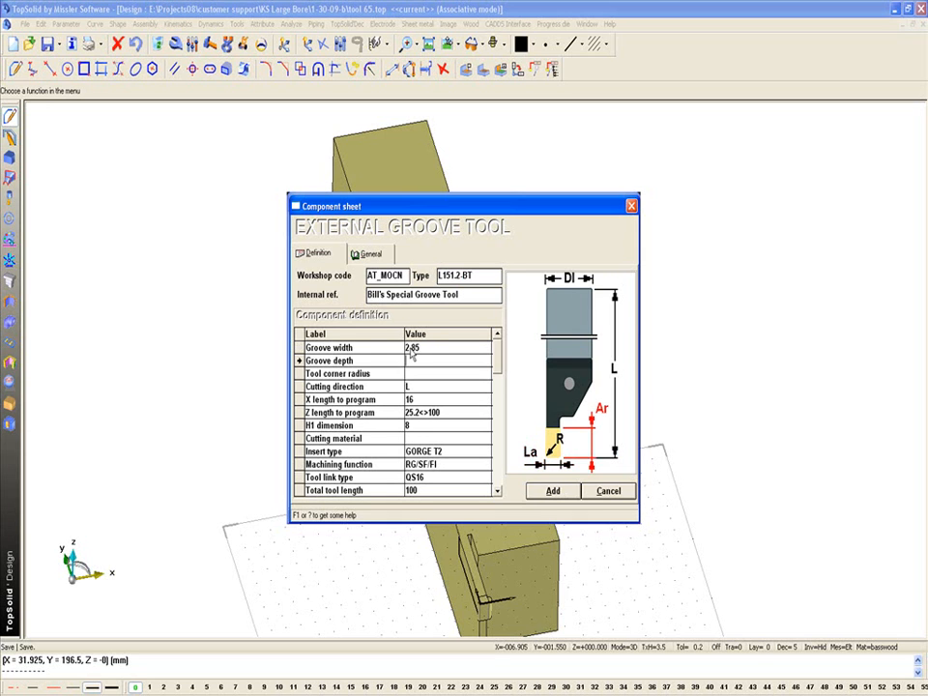
type("10")
key("Return")
type("0")
key("Return")
key("Return")
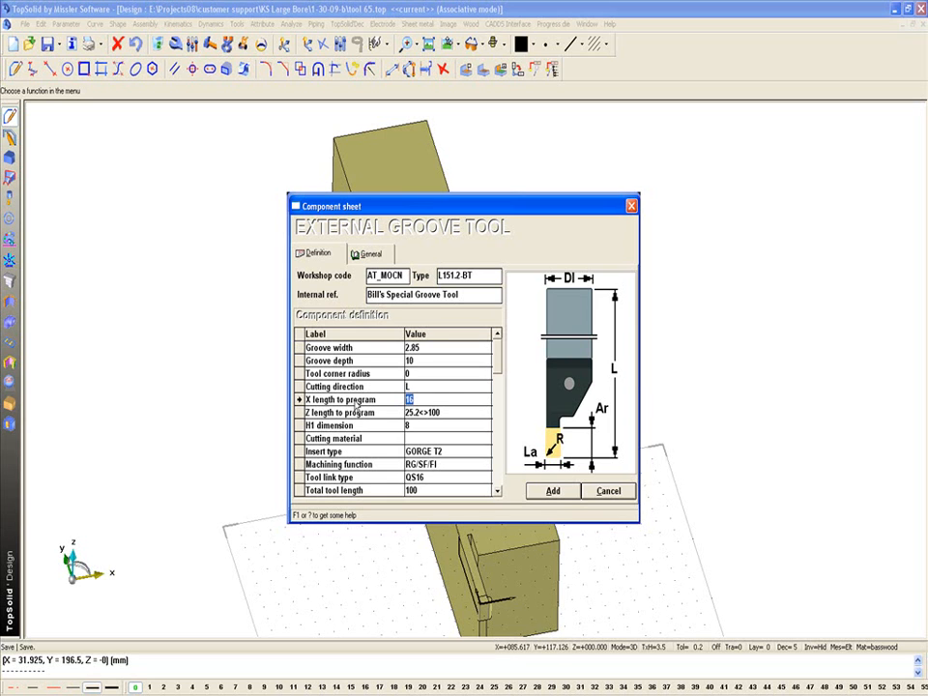
Set the X length to program to 31.925 and the Z length to program to 150
key("Up")
key("Down")
key("Down")
key("Up")
key("Up")
key("Down")
type("31.92")
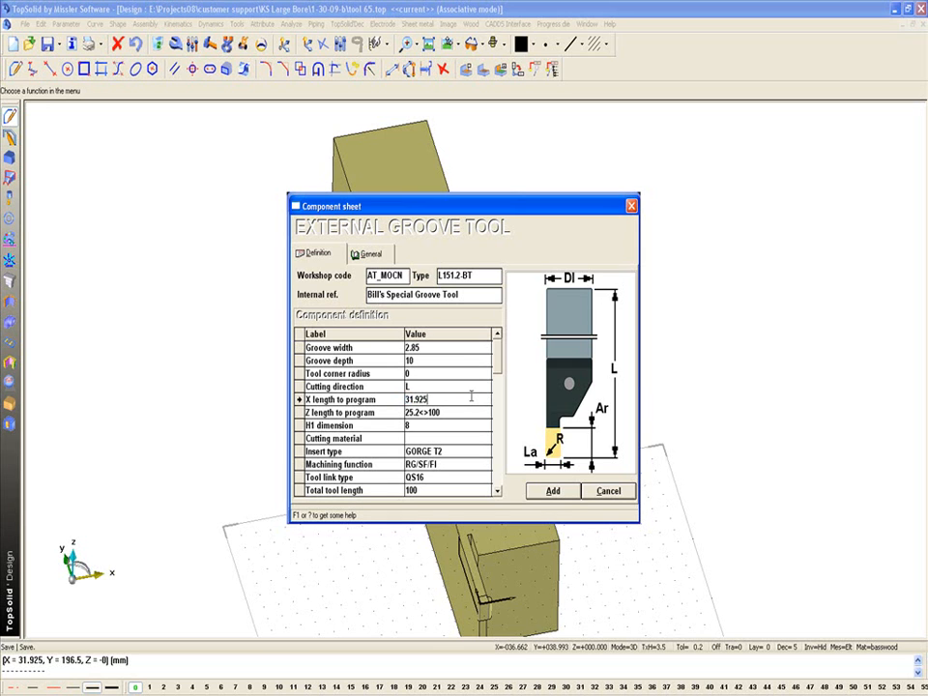
type("5")
key("Return")
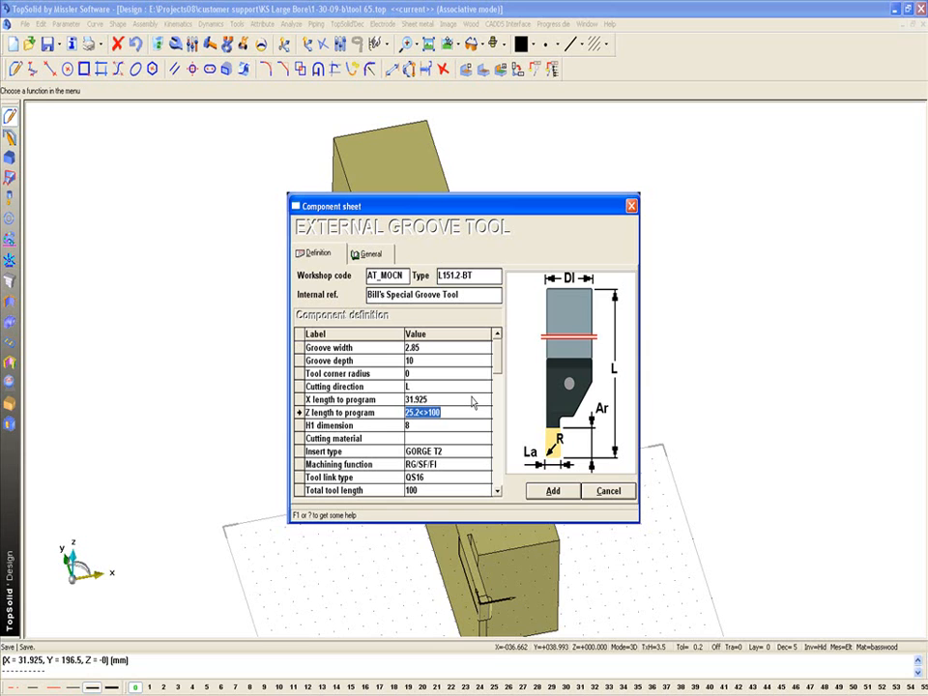
type("150")
key("Return")
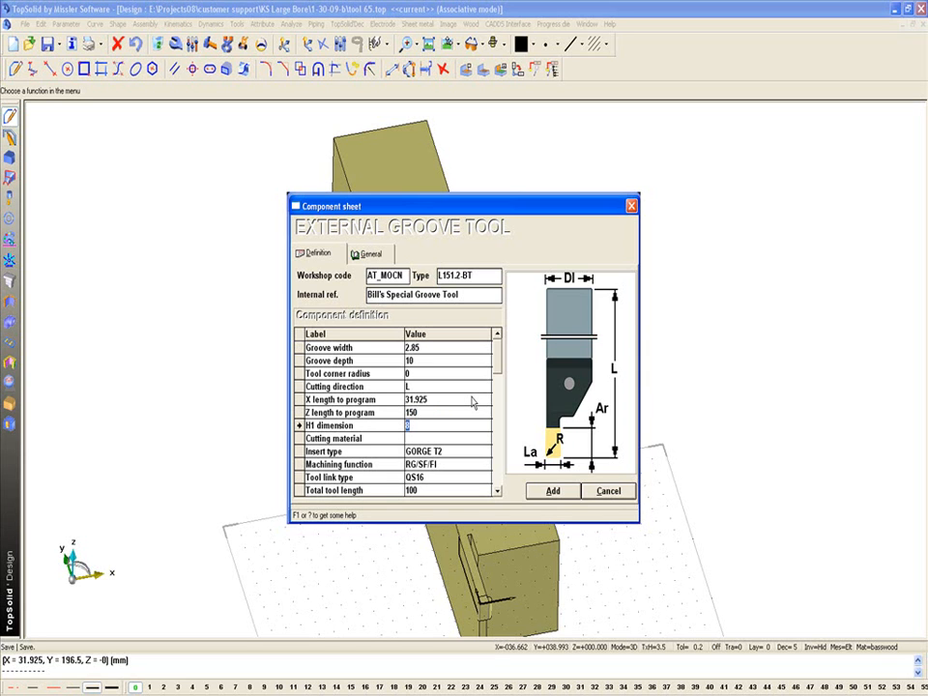
Assign CARBURE as the groove tool's cutting material
key("Return")
key("Return")
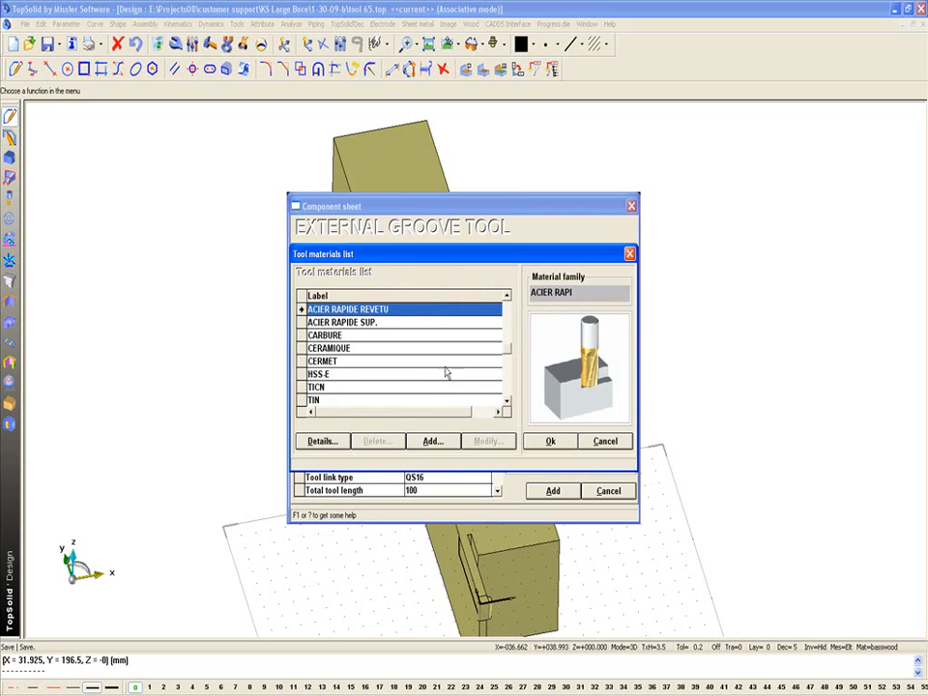
double_click(372, 336)
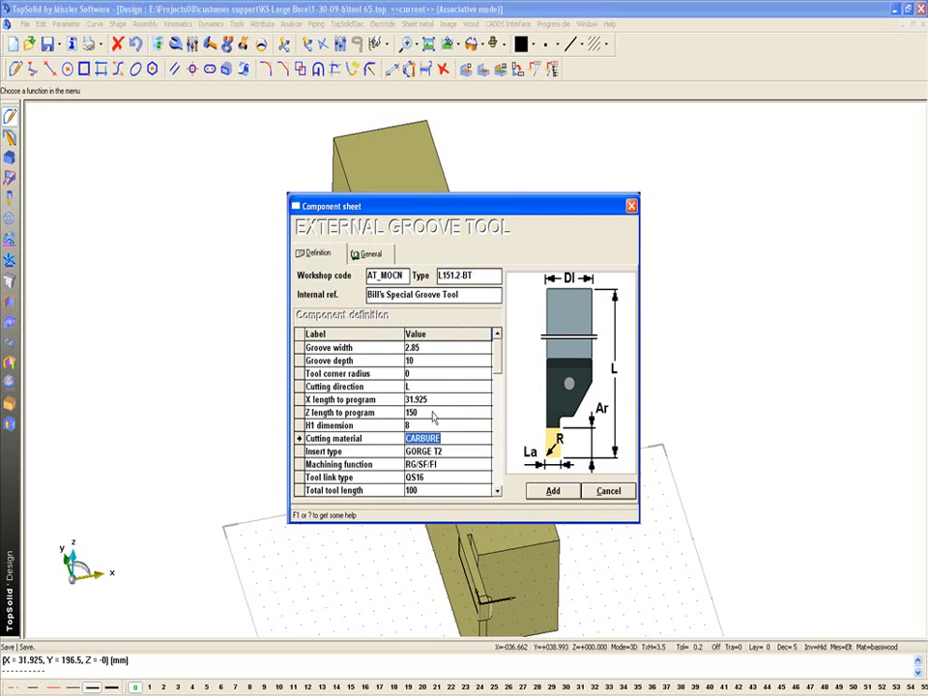
Change the groove tool's insert type to MONOBLOC
key("Return")
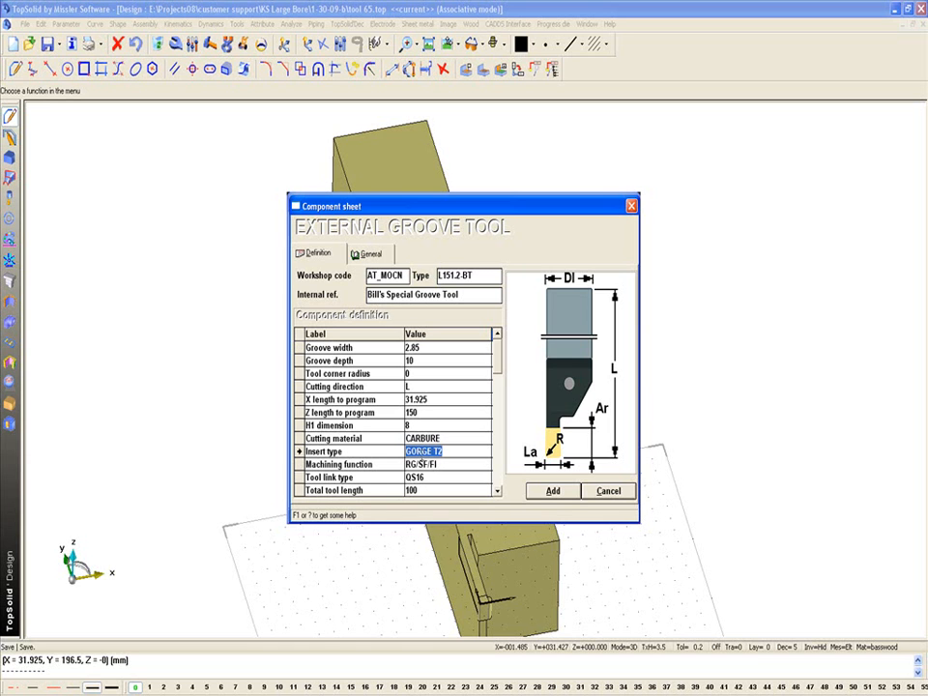
double_click(421, 452)
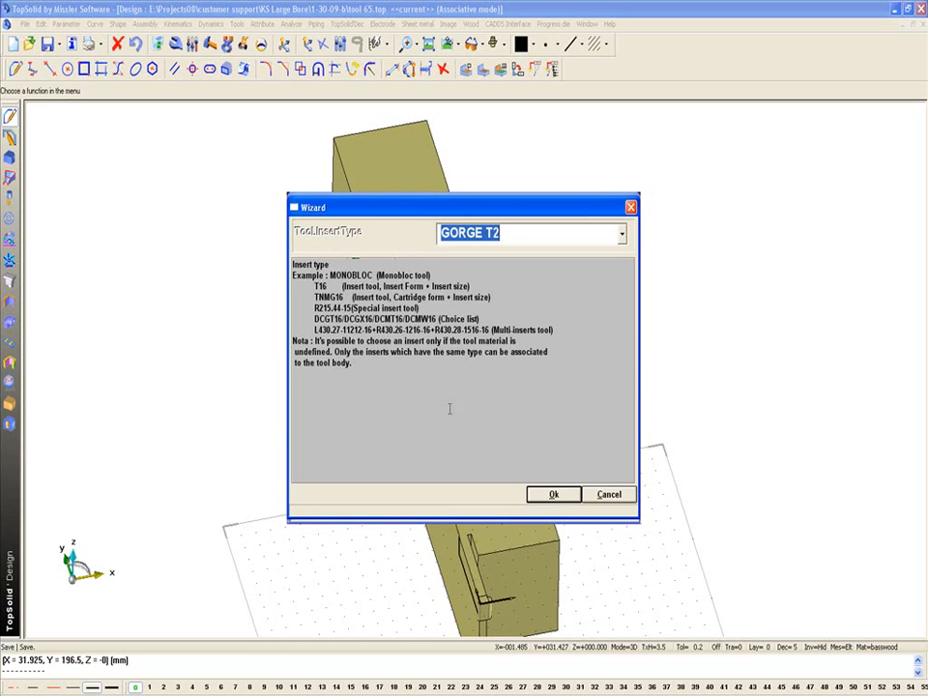
left_click(622, 238)
scroll(580, 281, "up", 3)
left_click(606, 259)
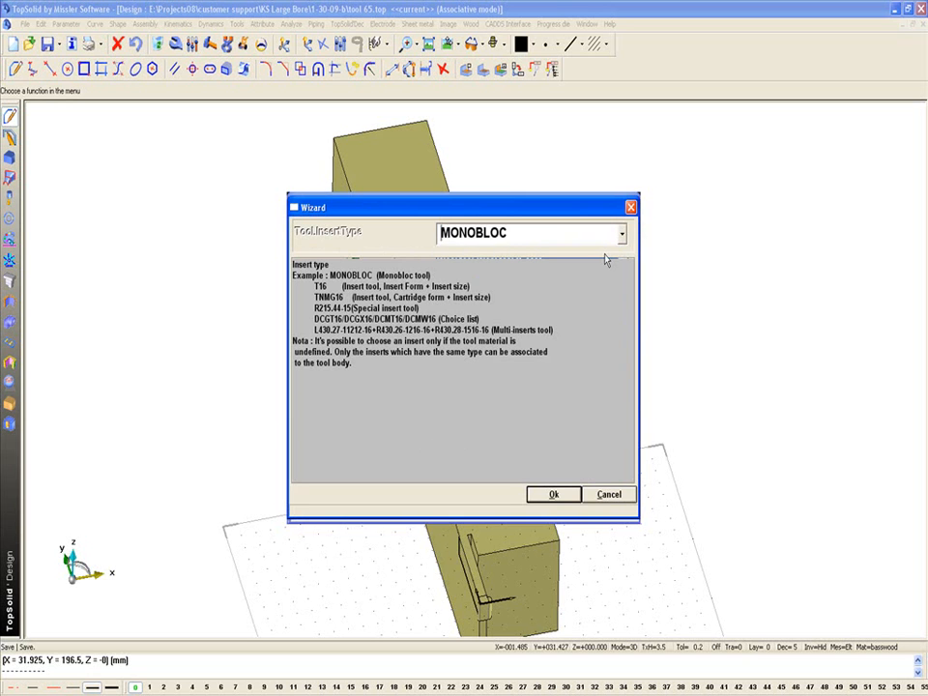
left_click(554, 493)
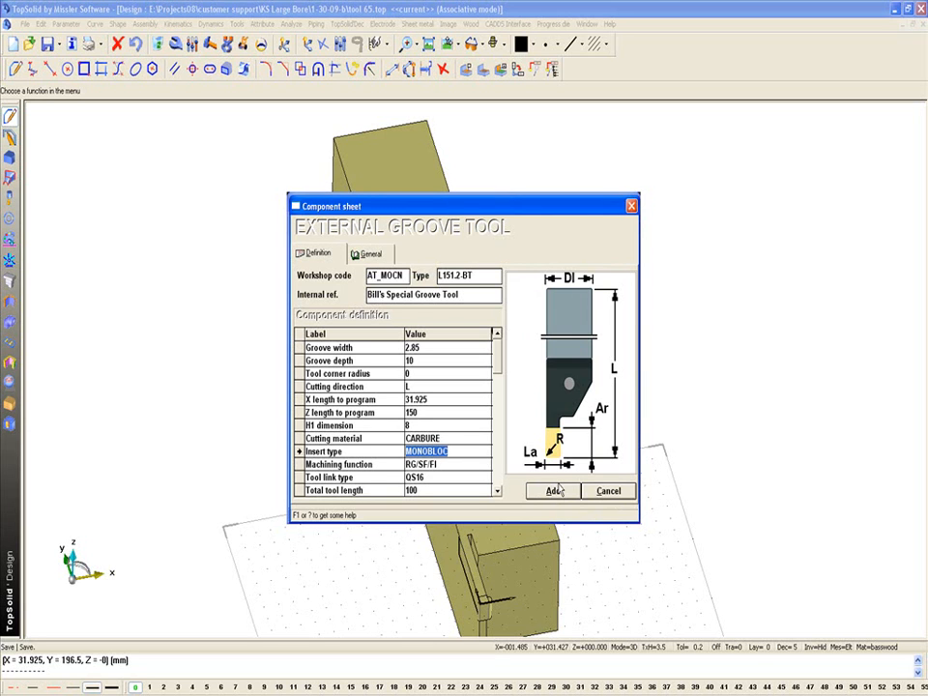
Set the total tool length to 196.5, keeping the machining function as it is
key("Return")
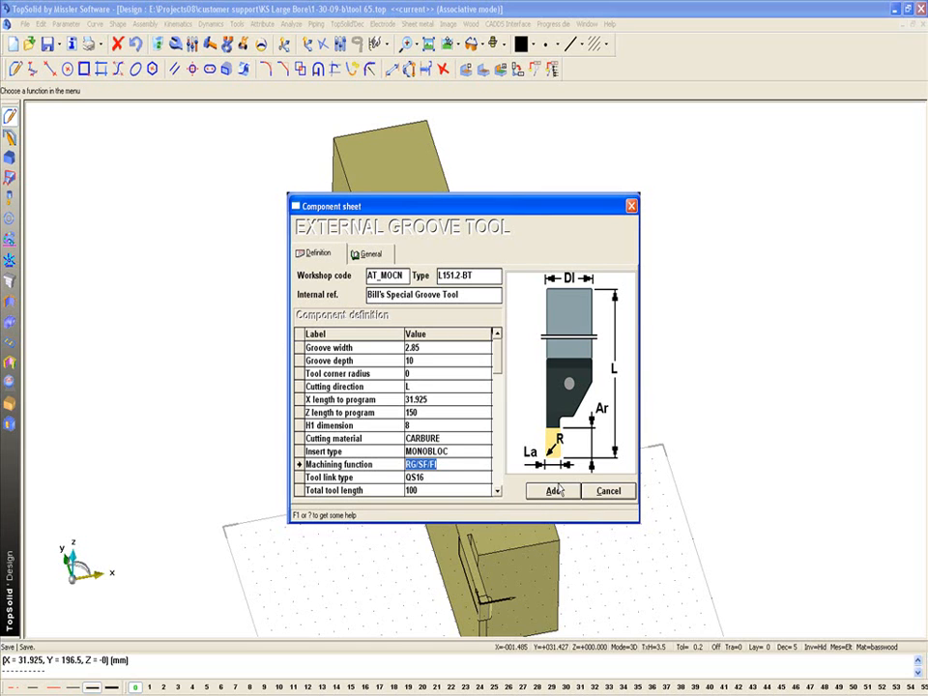
key("Return")
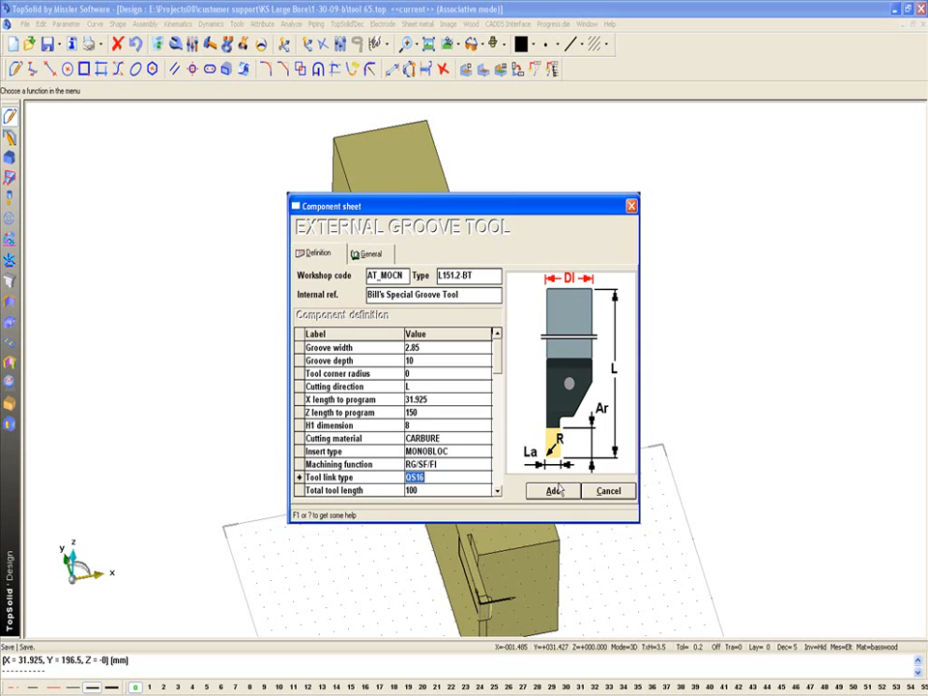
key("Return")
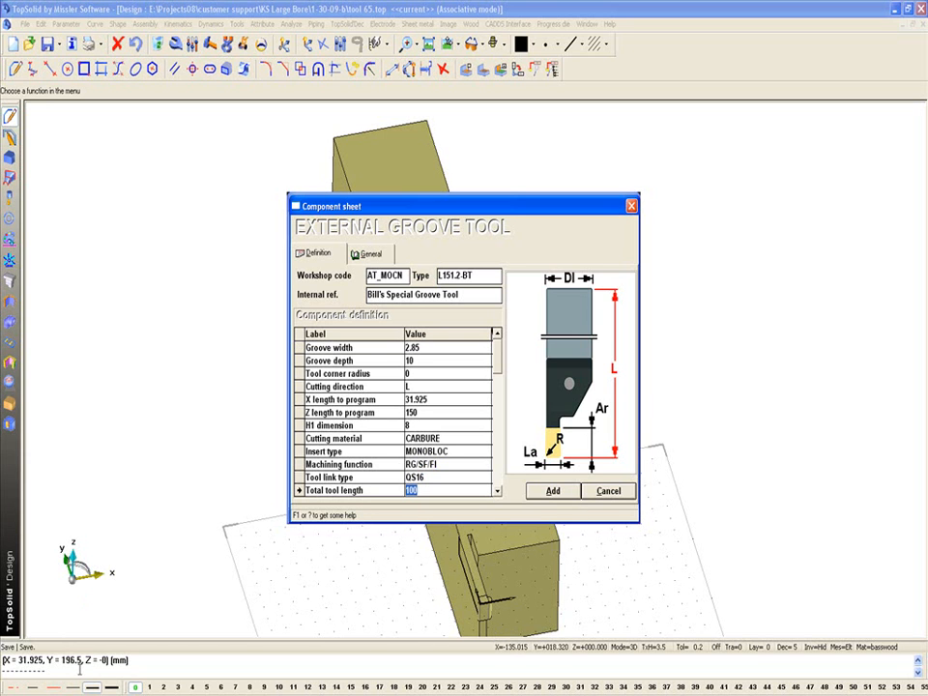
double_click(427, 491)
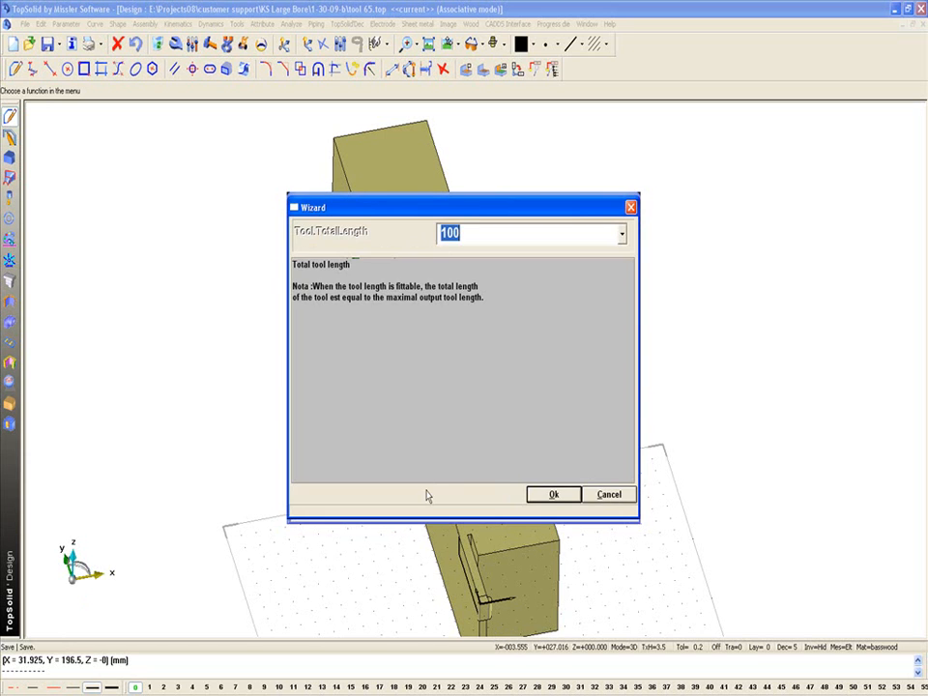
type("196.5")
key("Return")
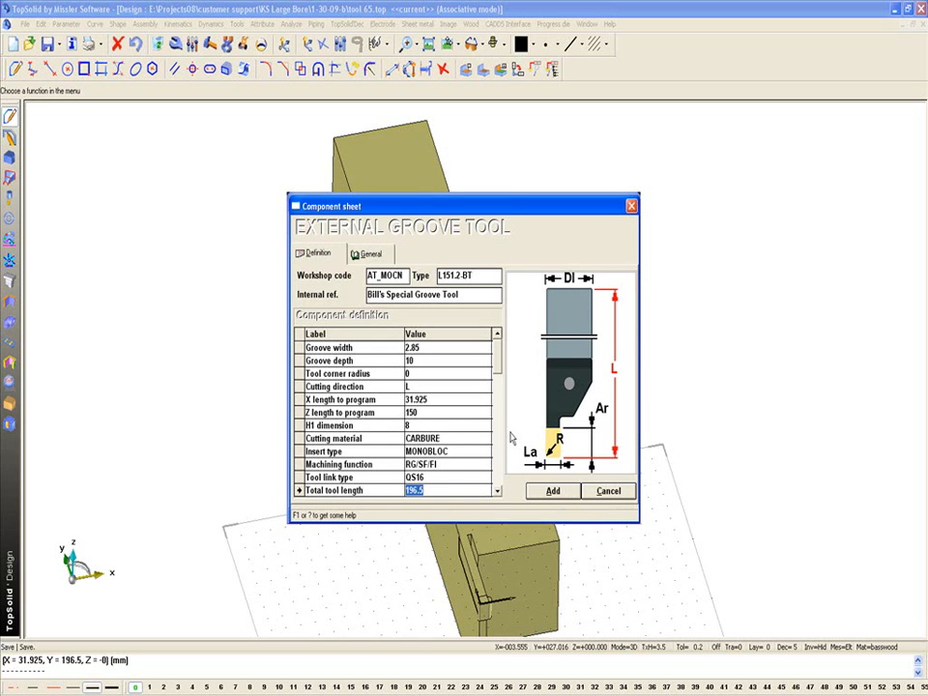
Change the tool link type to QS20 and add the finished groove tool to the tool database
left_click(418, 477)
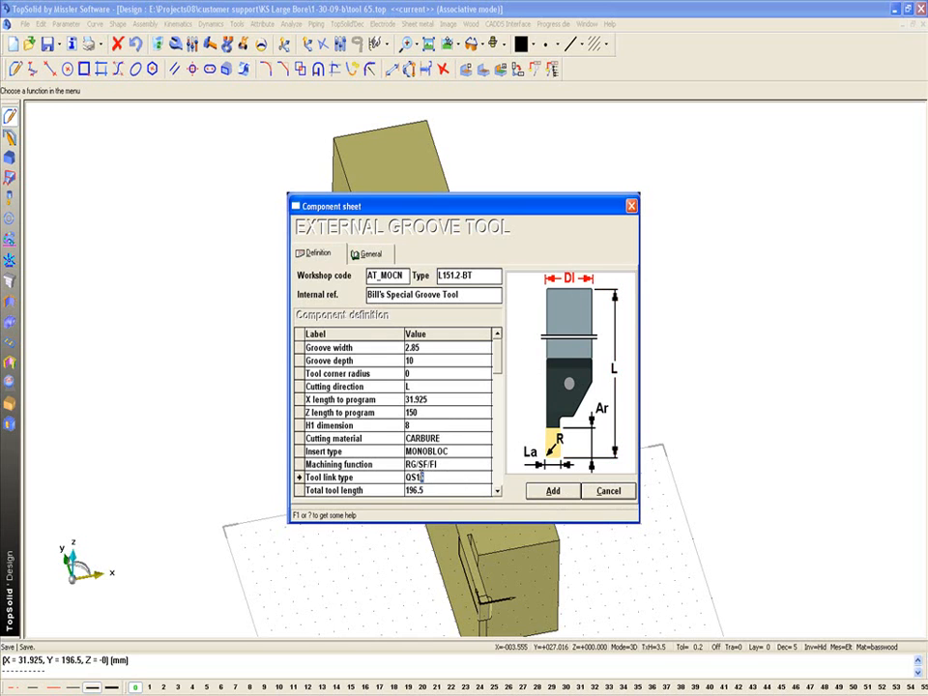
key("BackSpace")
key("BackSpace")
type("20")
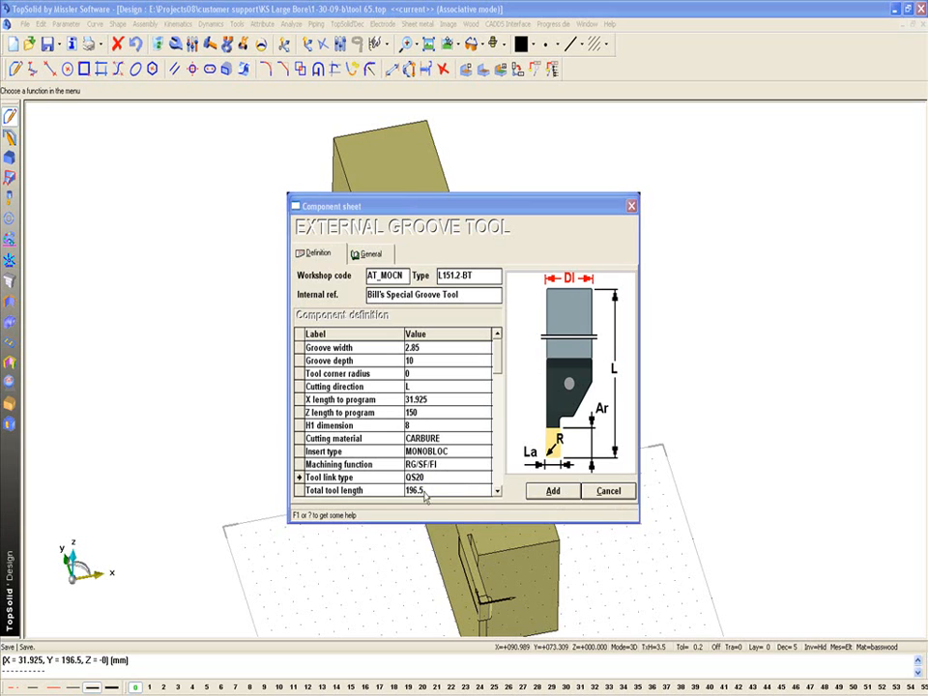
left_click(552, 491)
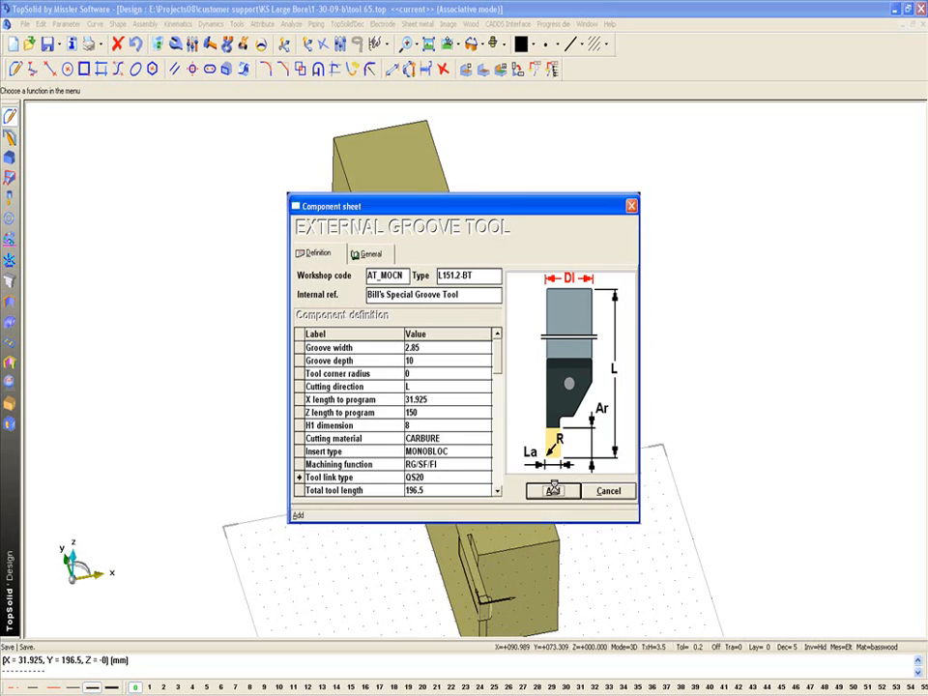
left_click(477, 401)
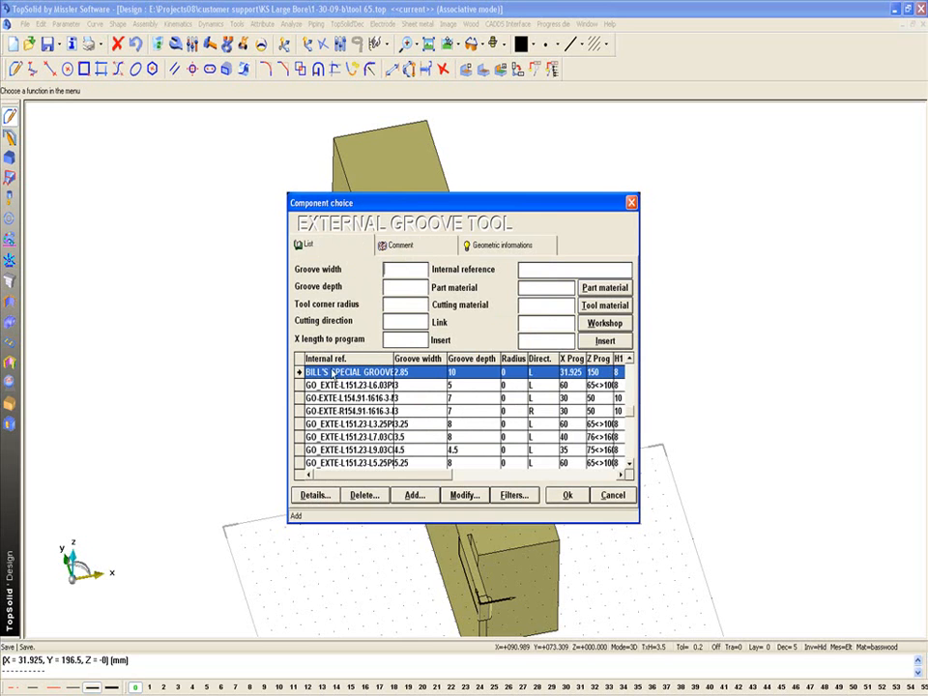
Open the new groove tool's general details and fill its drawing file with the name proposed by the wizard
left_click(315, 495)
left_click(360, 254)
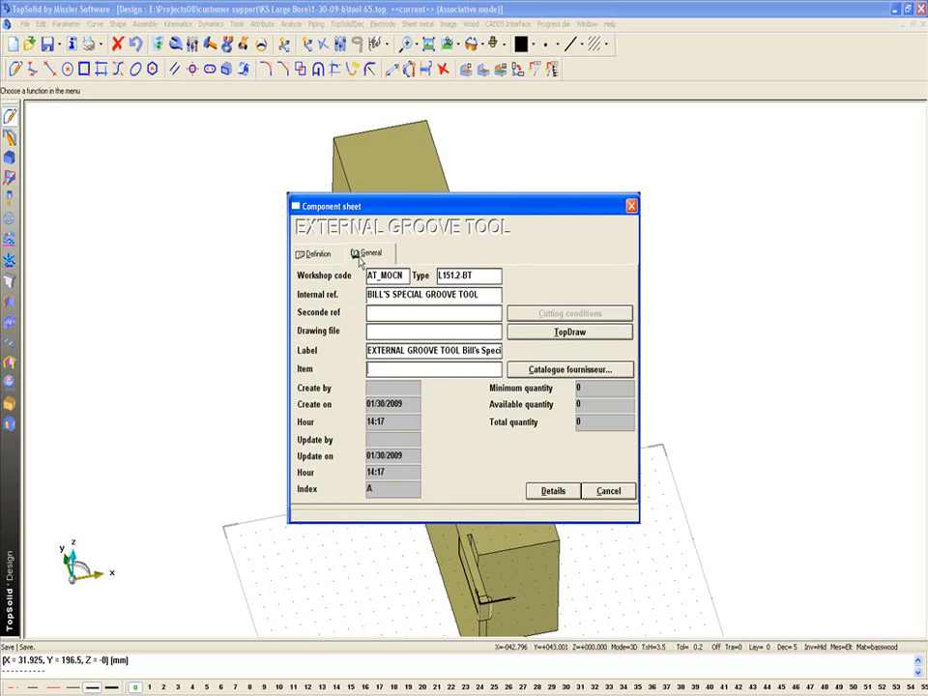
left_click(373, 332)
double_click(373, 331)
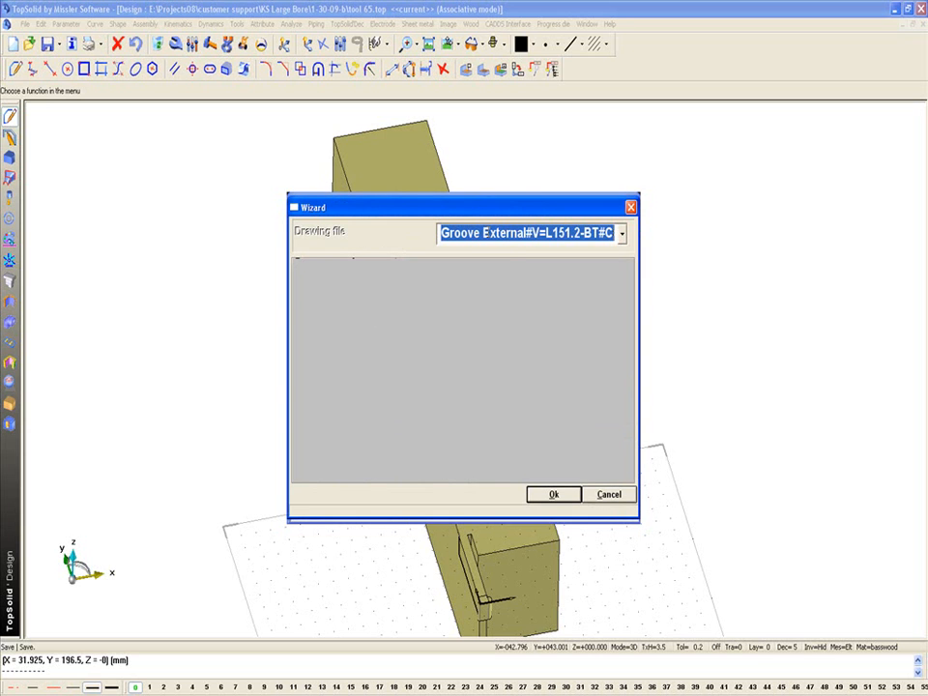
left_click(557, 494)
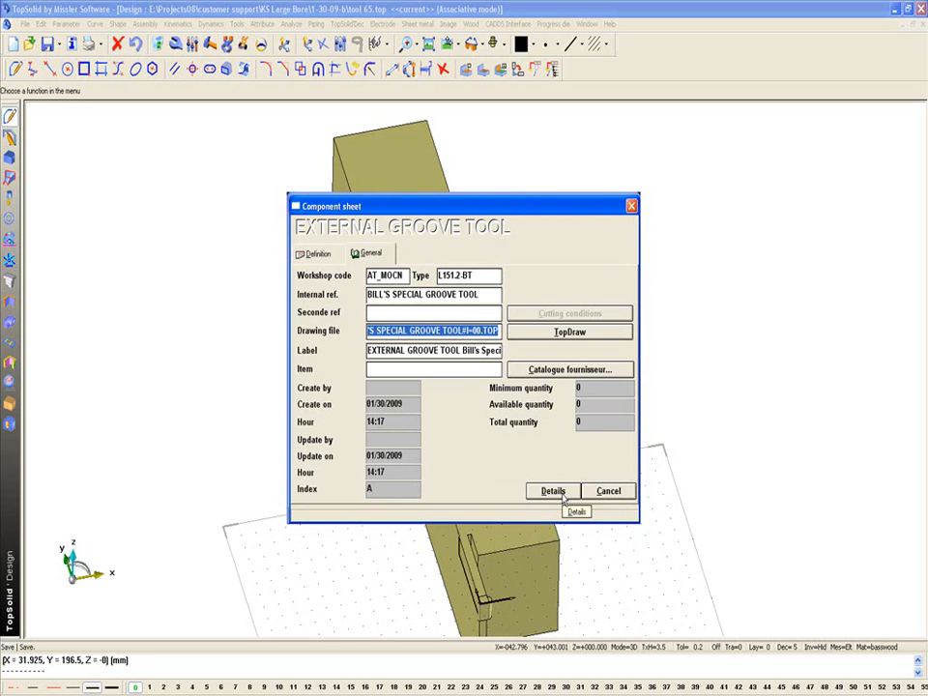
Confirm the groove tool's details and begin saving the TopSolid tool model as a new file in C:\Missler\Config\DataBase\Draw
left_click(562, 494)
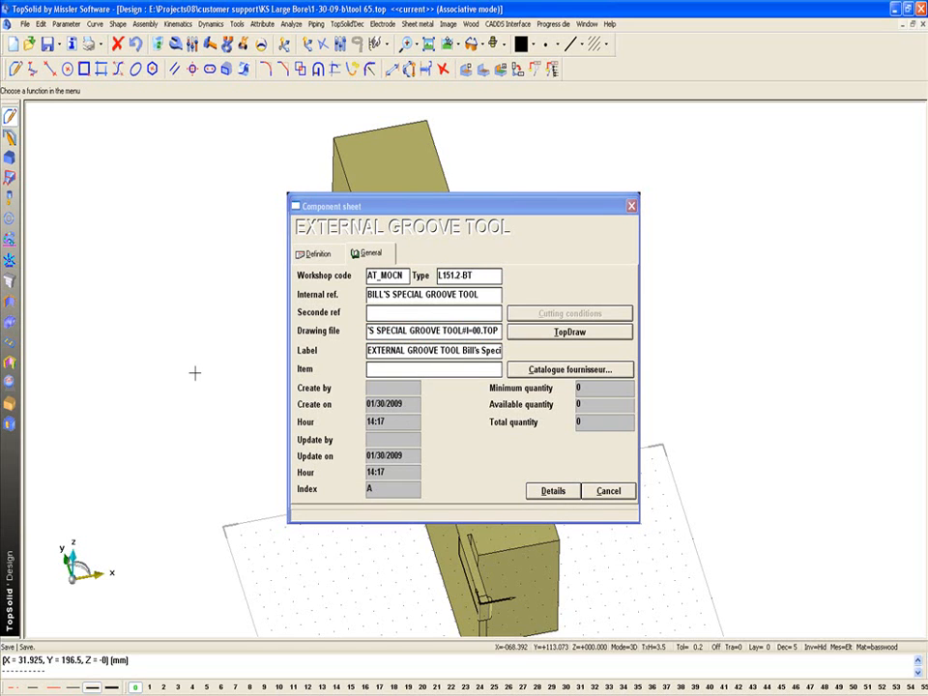
mouse_move(208, 312)
middle_mouse_down()
mouse_move(197, 391)
mouse_move(202, 314)
middle_mouse_up()
left_click(58, 45)
left_click(49, 88)
left_click(314, 188)
left_click(354, 246)
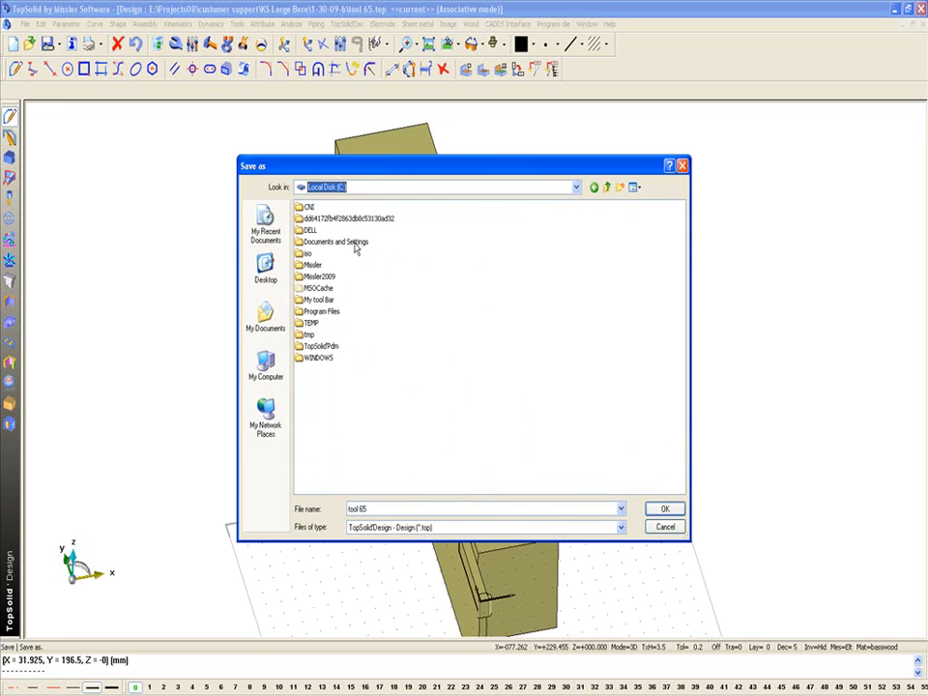
double_click(310, 265)
double_click(311, 206)
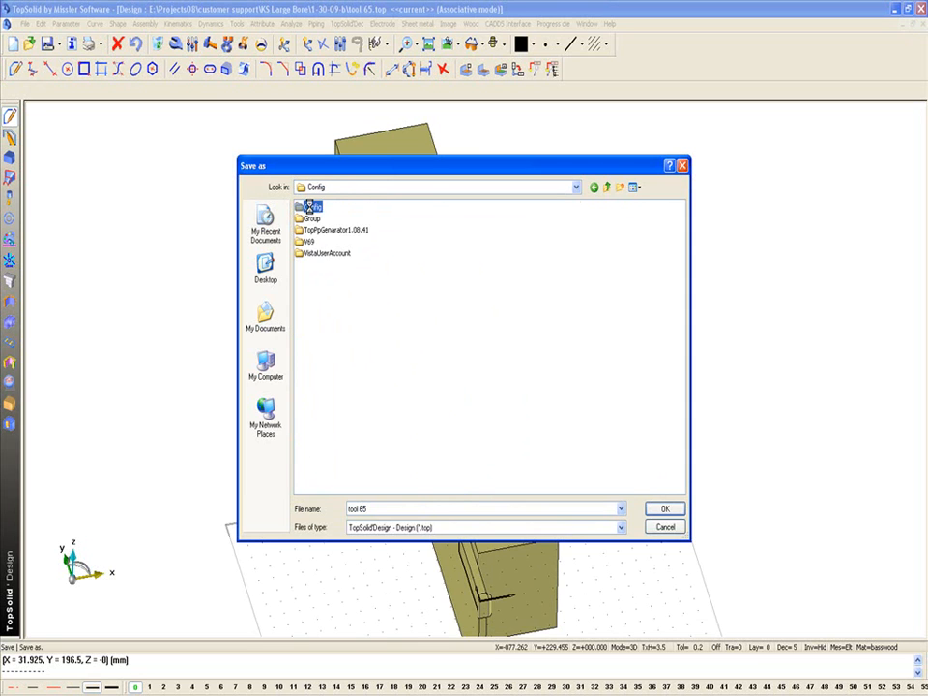
double_click(314, 207)
double_click(311, 207)
Save the model under the groove tool's drawing file name, starting with Groove External#V=L151.2-BT and ending with #I=00.TOP
double_click(371, 510)
left_click_drag(420, 509, 324, 509)
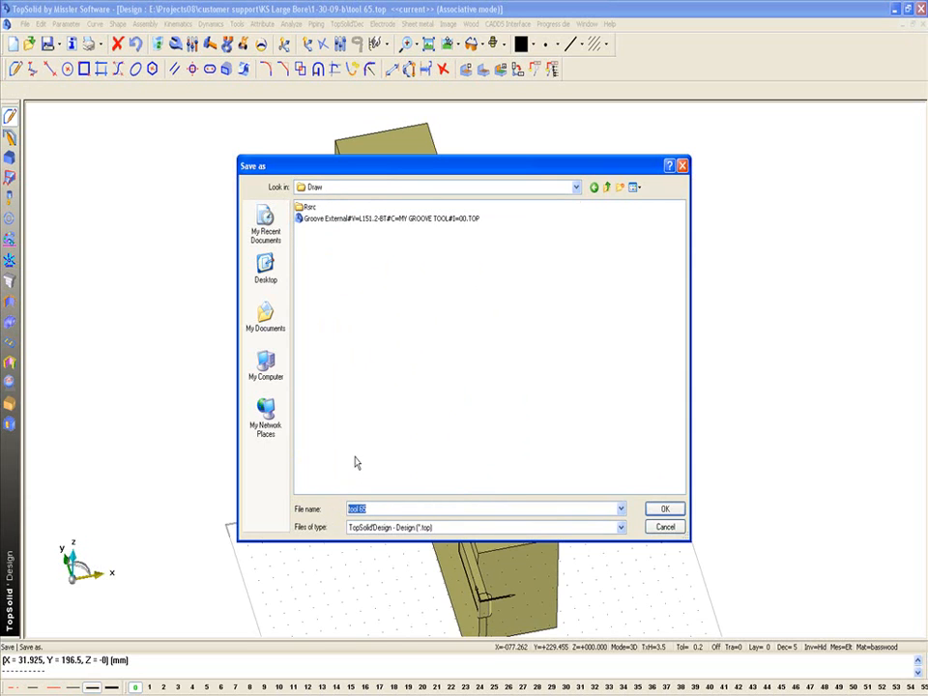
type("Groove External#V=L151.2-BT#C=BILL'S SPECIAL GROOVE TOOL#I=00.TOP")
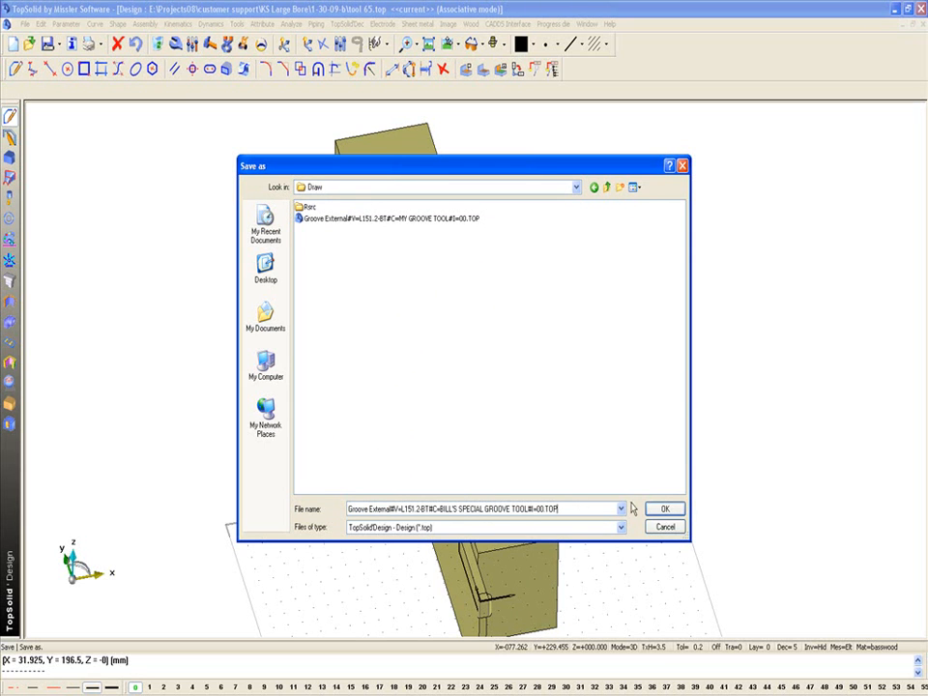
left_click(664, 509)
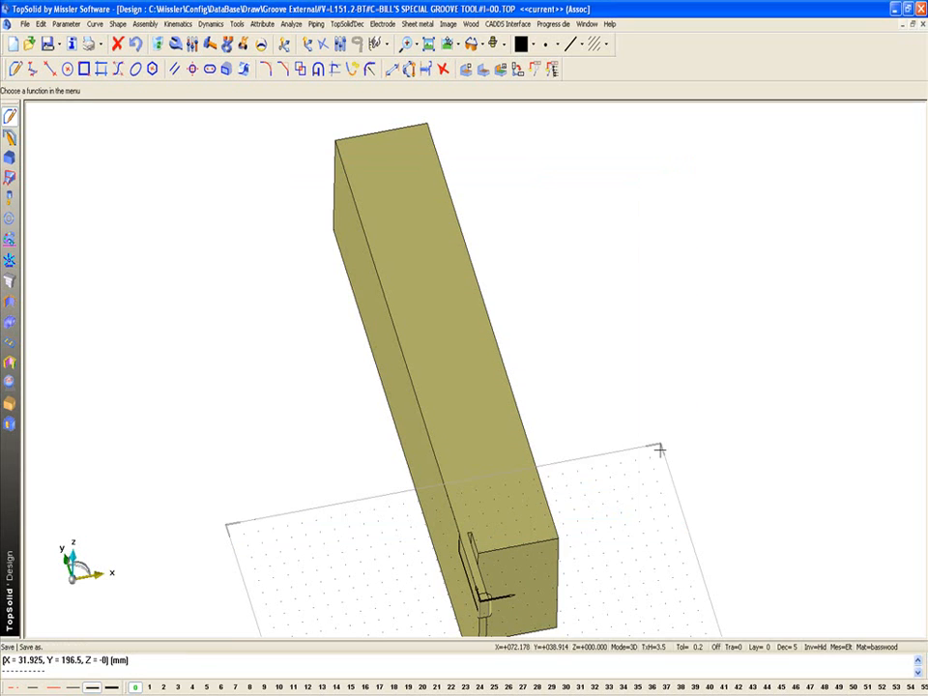
Close the saved tool document and leave the groove tool's component sheet and tool definition, back to TopTool's main window
left_click(923, 25)
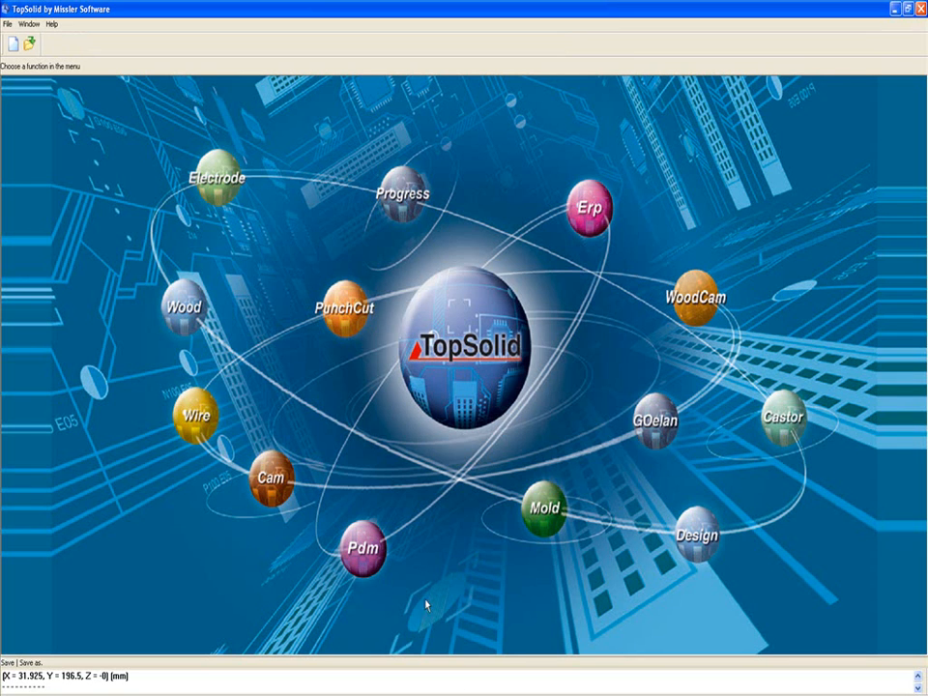
left_click(606, 491)
left_click(568, 495)
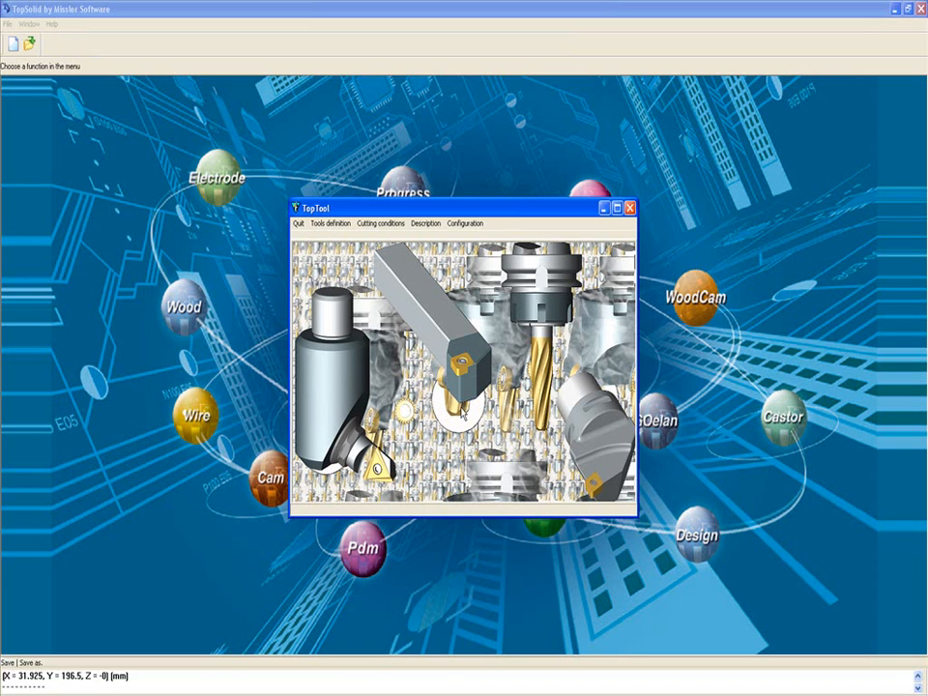